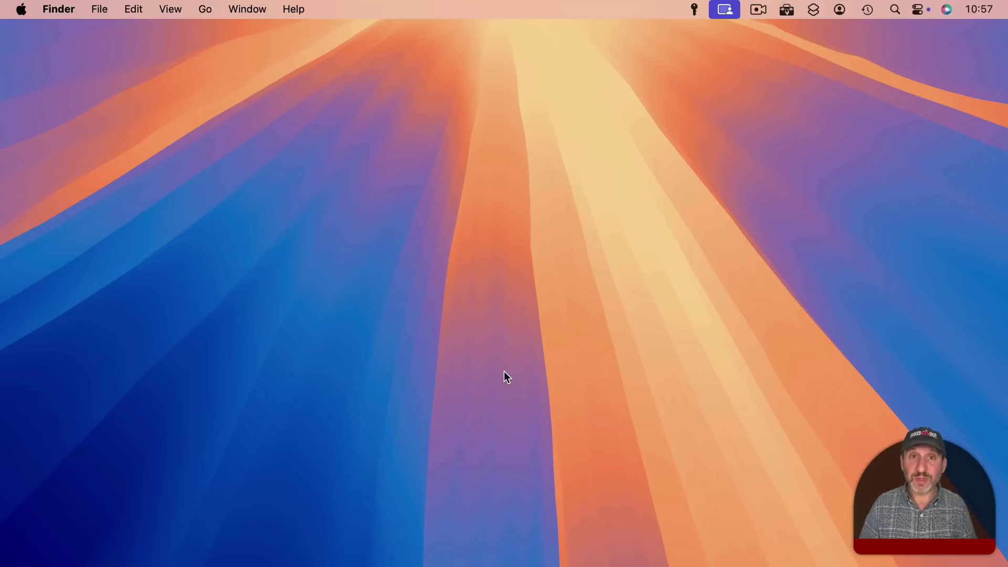
Launch iPhone Mirroring by searching 'iphon' in Launchpad.
mouse_move(270, 546)
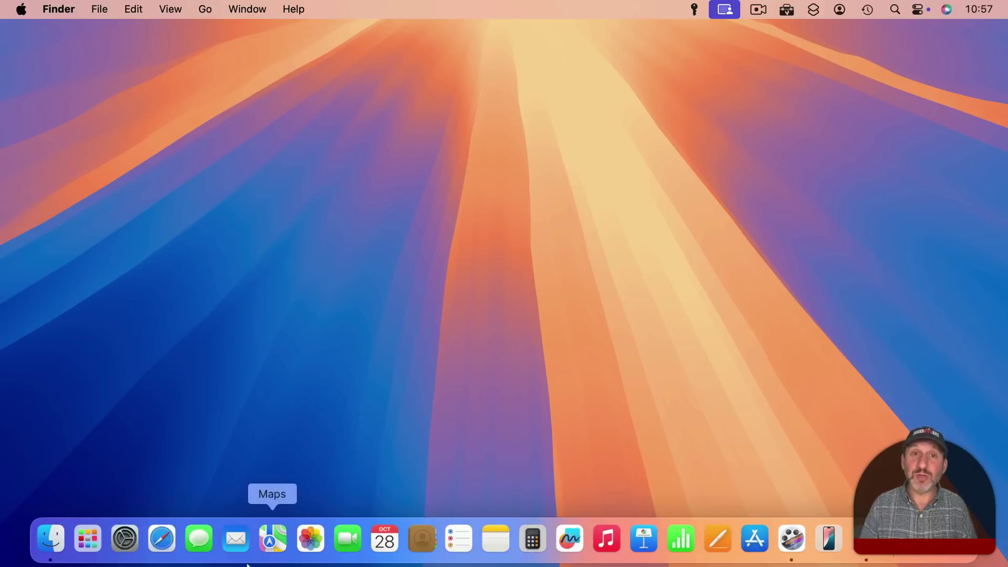
click(84, 537)
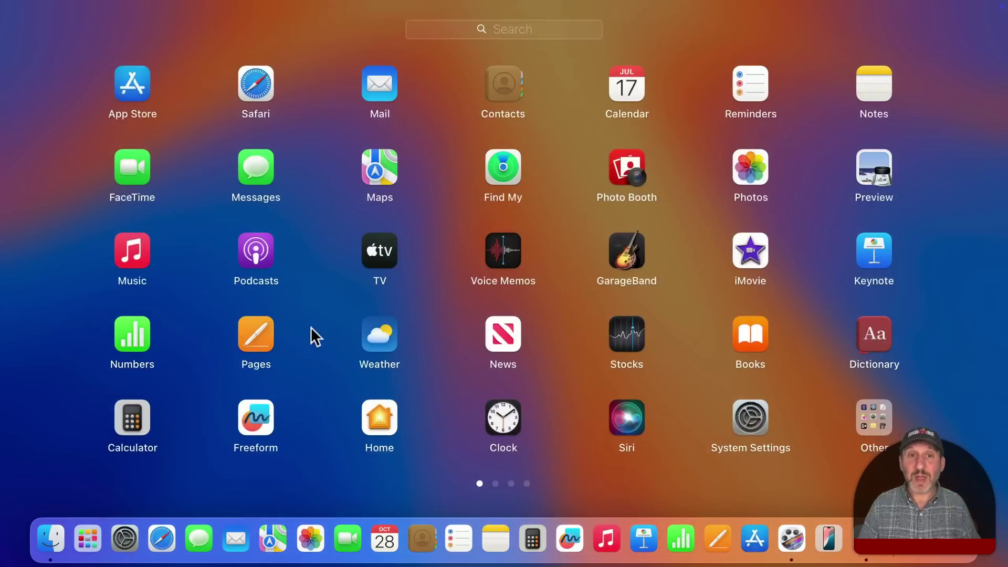
text(iphon)
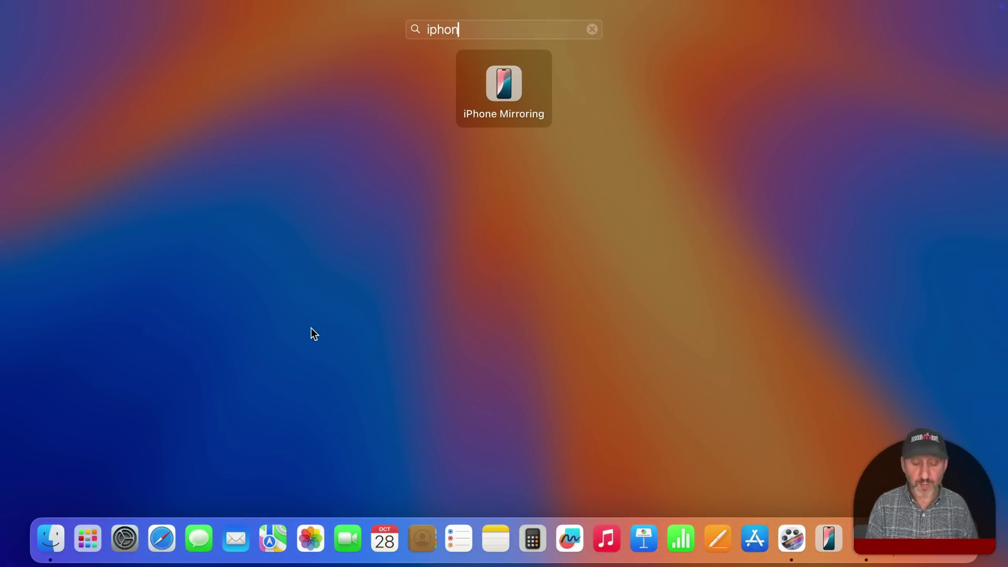
key(Return)
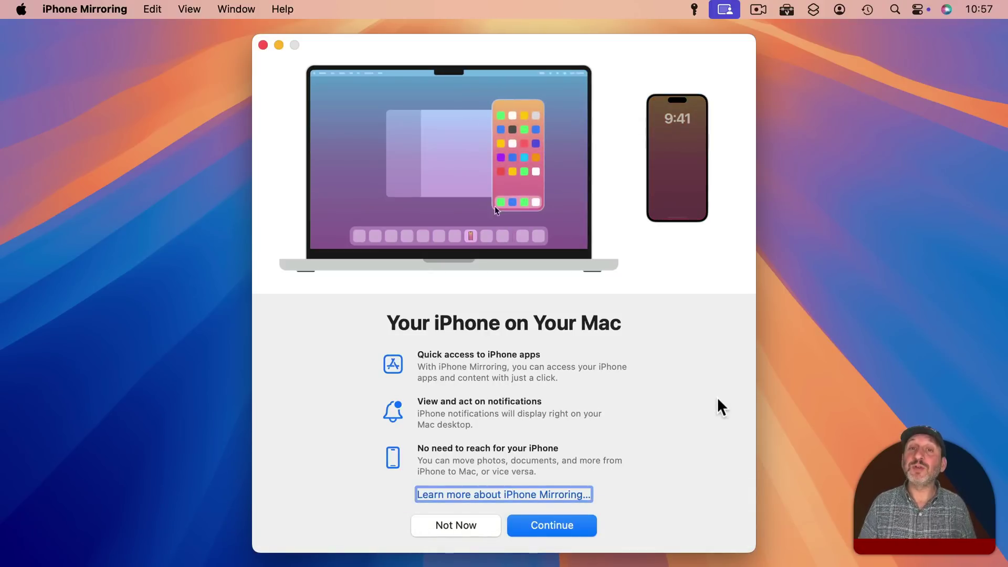
Finish iPhone Mirroring setup, allowing iPhone notifications on the Mac.
click(547, 524)
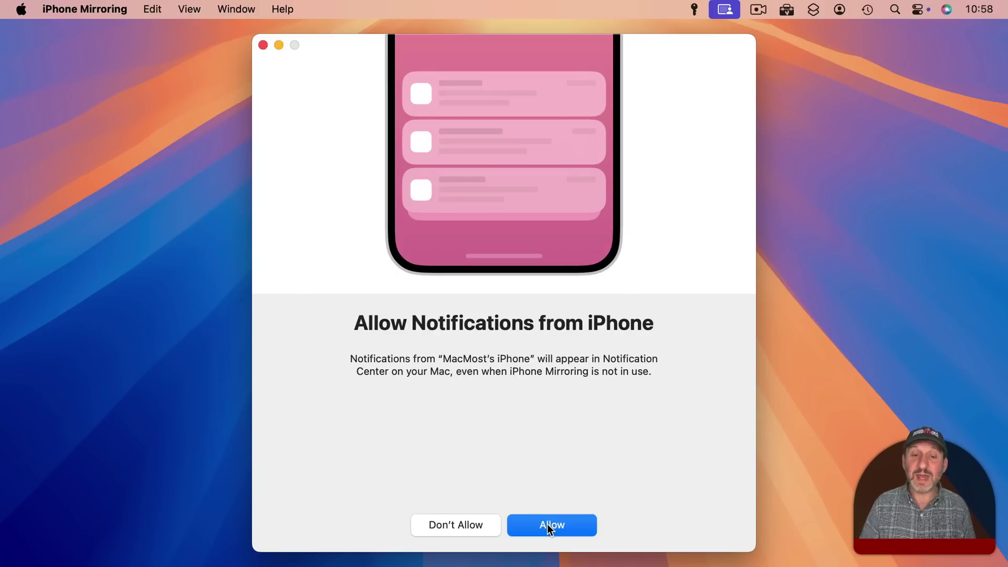
click(548, 525)
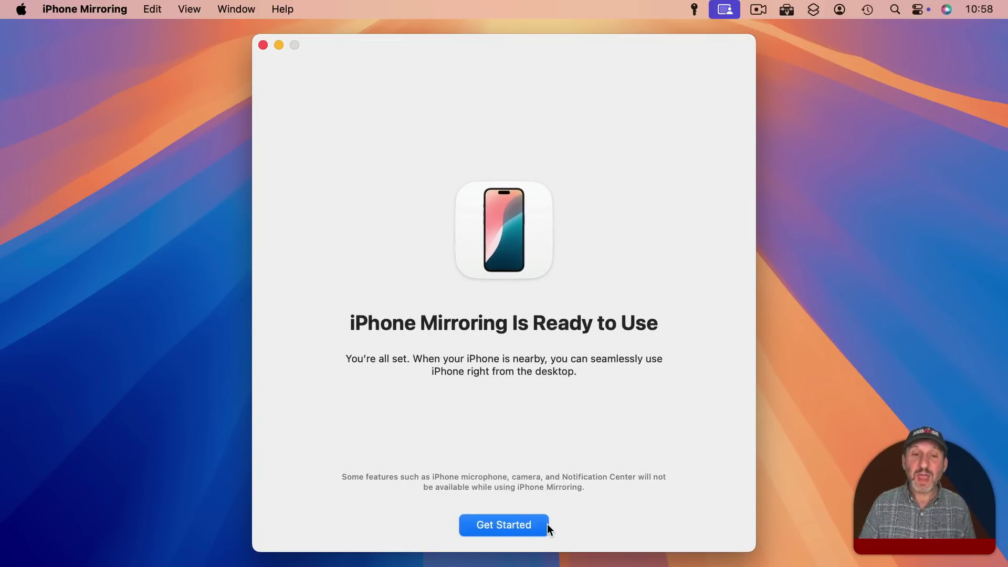
click(496, 525)
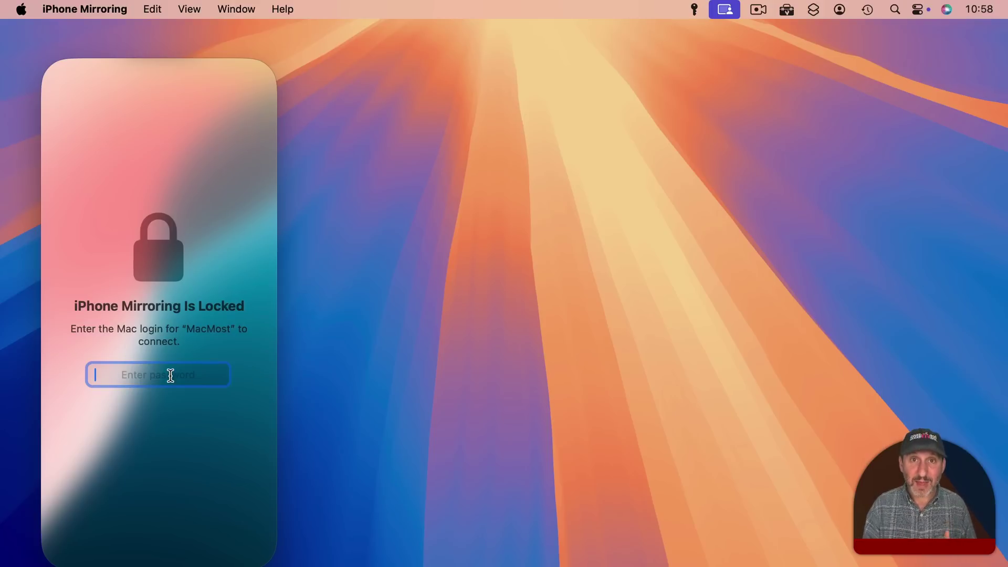
Enter the Mac login password to unlock the mirrored iPhone.
key(super+v)
key(Return)
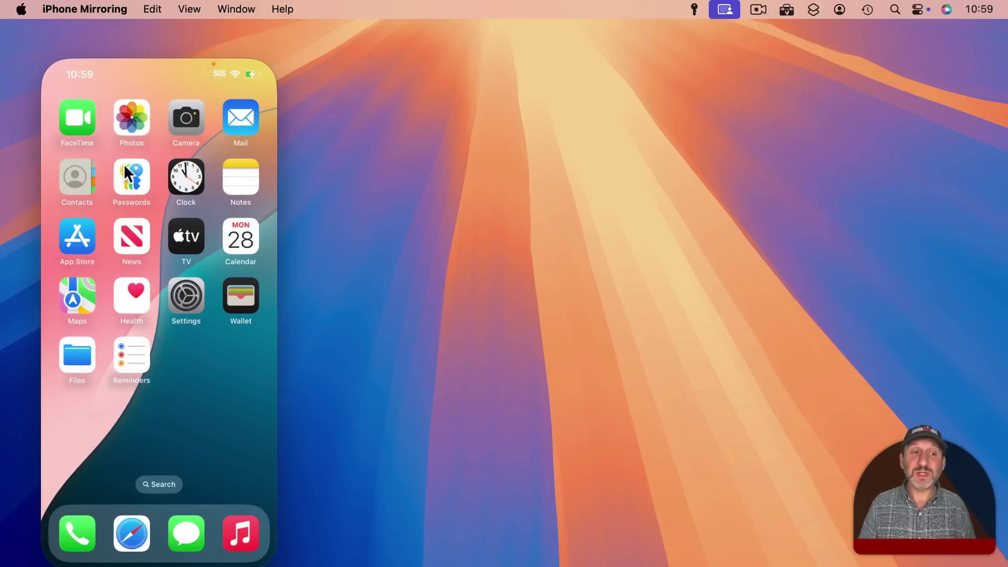
Open Mail on the iPhone, view the Please Send Documents message, and return to Inbox.
click(238, 117)
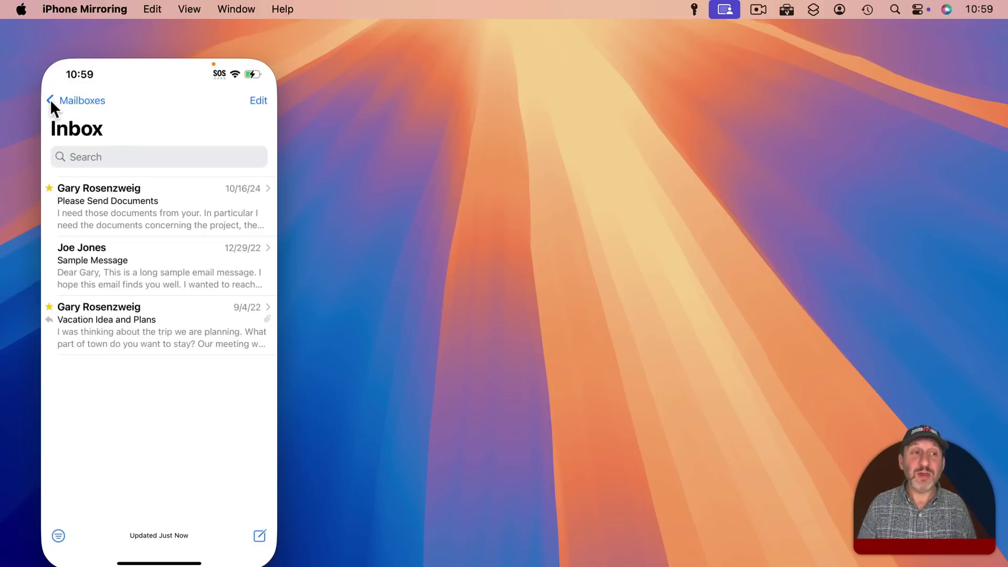
click(106, 231)
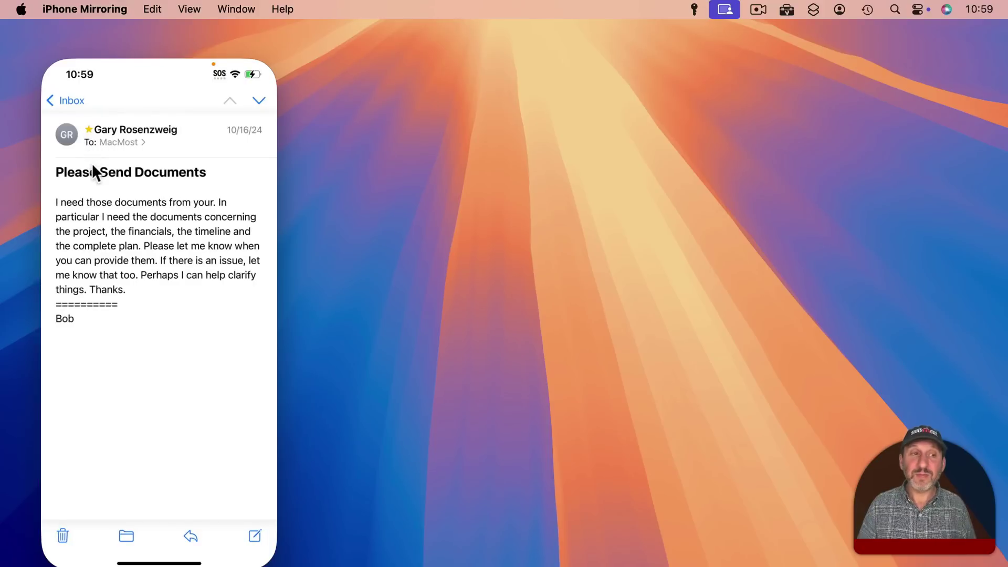
click(50, 100)
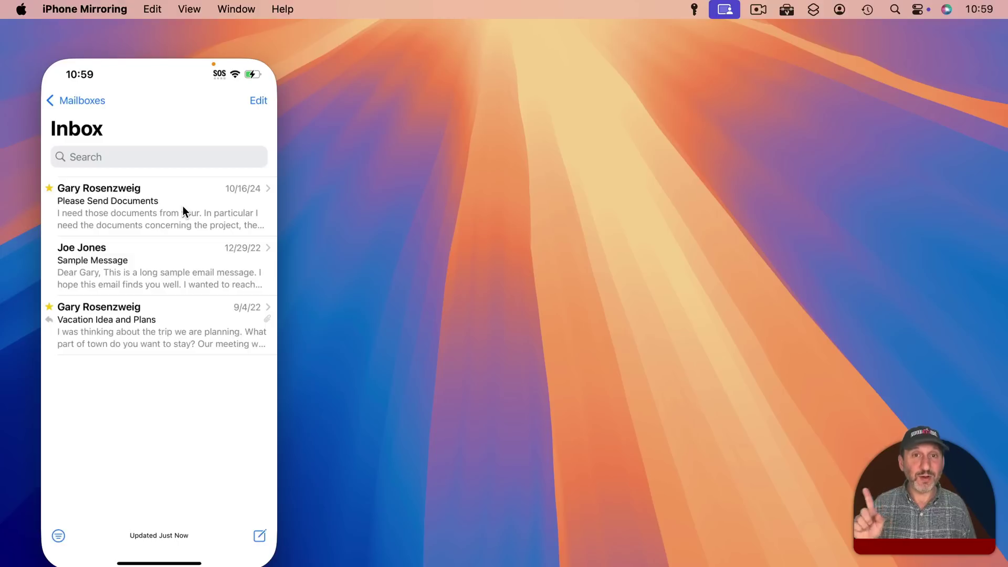
Swipe across an Inbox row with the trackpad, then go back to Mailboxes.
scroll(200, 205, right, 5)
scroll(199, 204, left, 5)
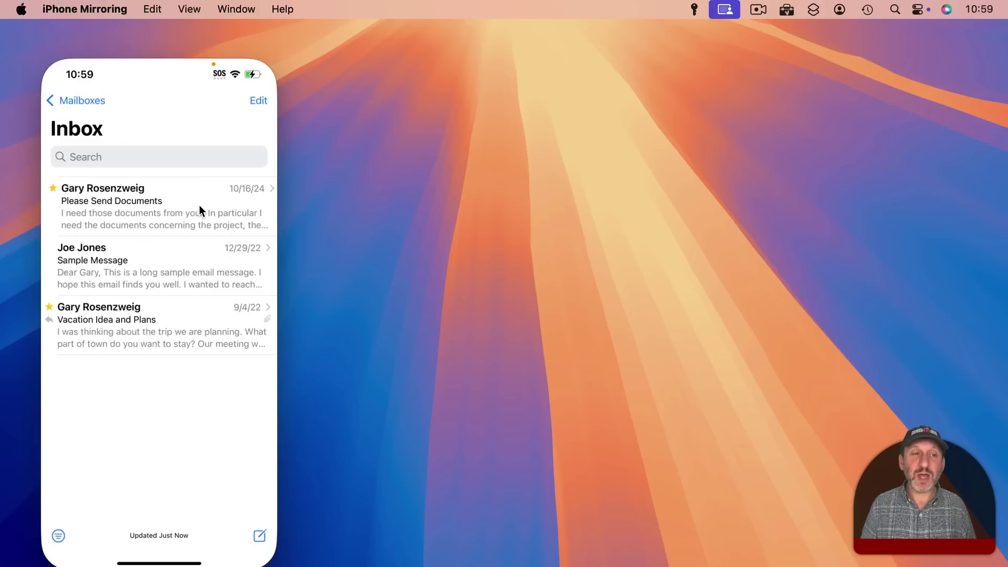
scroll(106, 200, left, 5)
scroll(106, 201, right, 3)
click(79, 100)
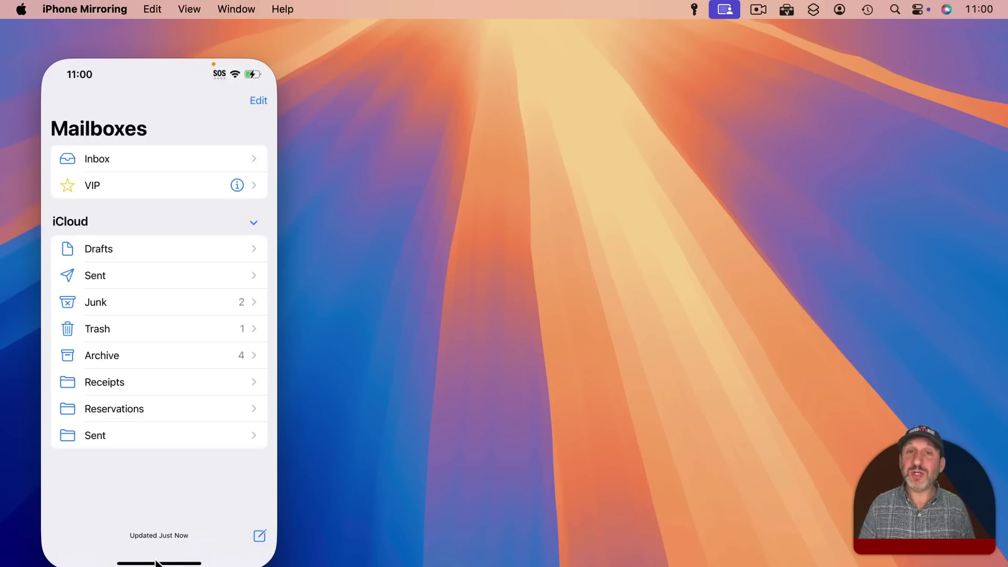
Return the iPhone to its home screen, view the app switcher, then go Home again.
click(156, 562)
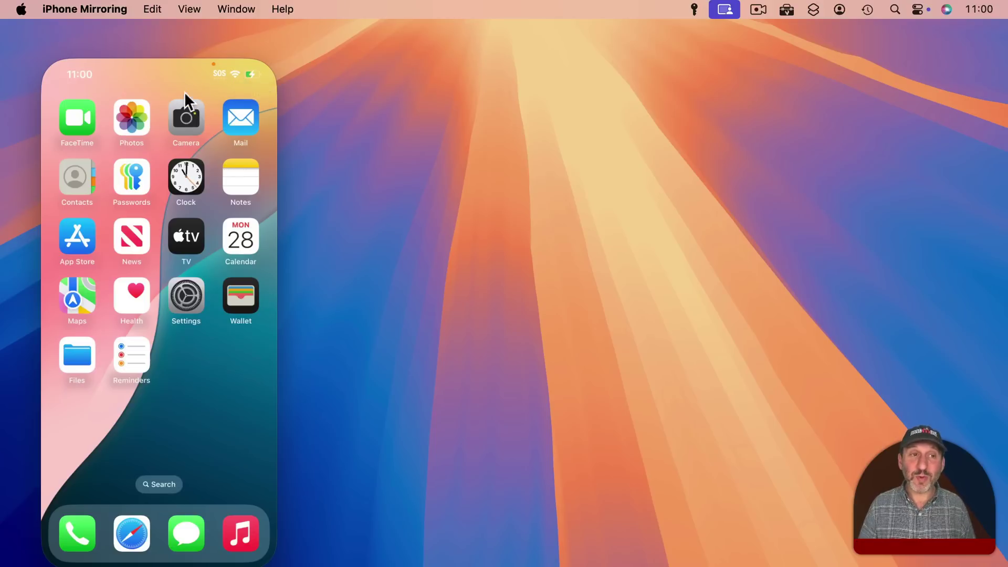
mouse_move(178, 51)
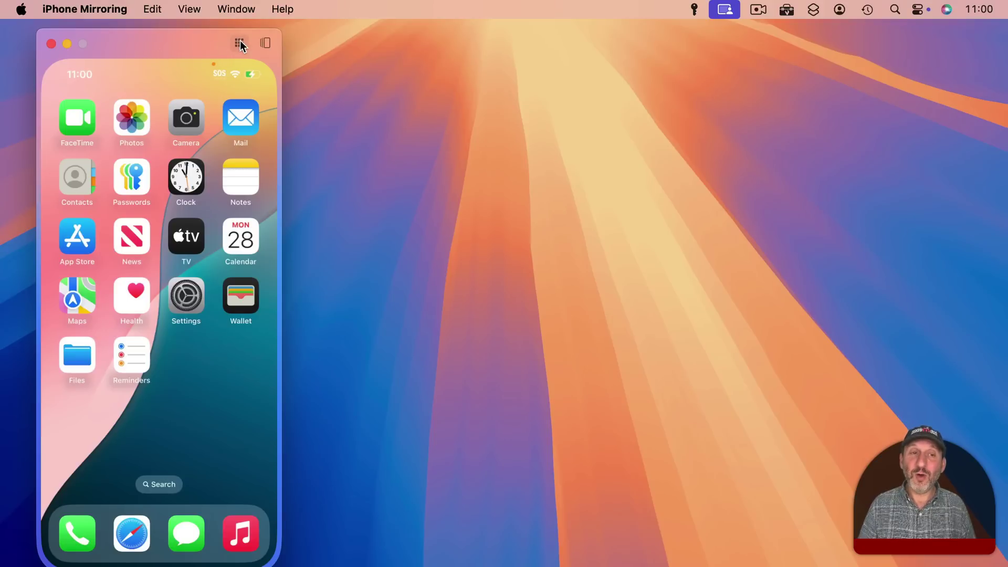
click(264, 44)
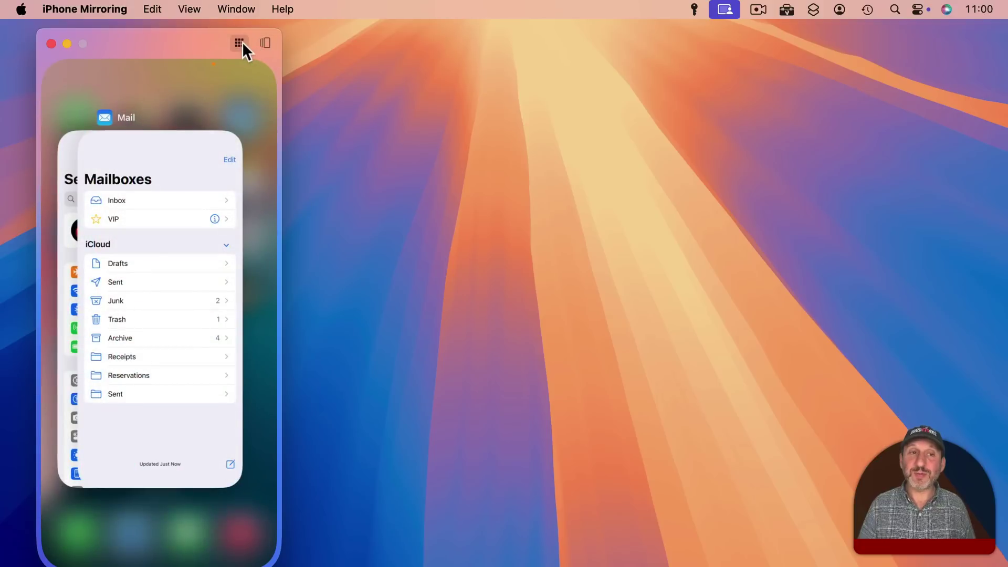
click(240, 43)
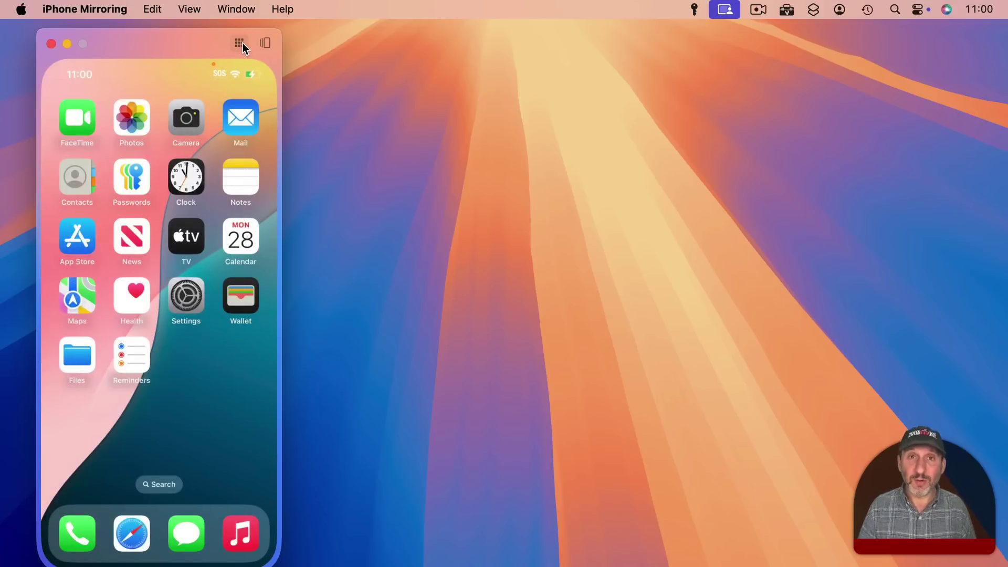
Show the iPhone's Spotlight search via the View menu, then make the mirroring window smaller.
click(190, 9)
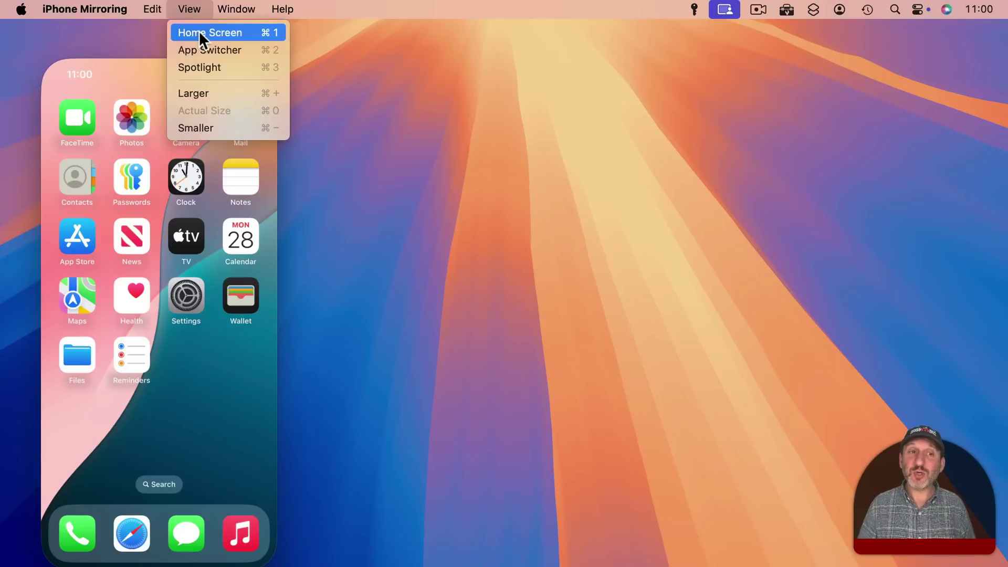
click(218, 67)
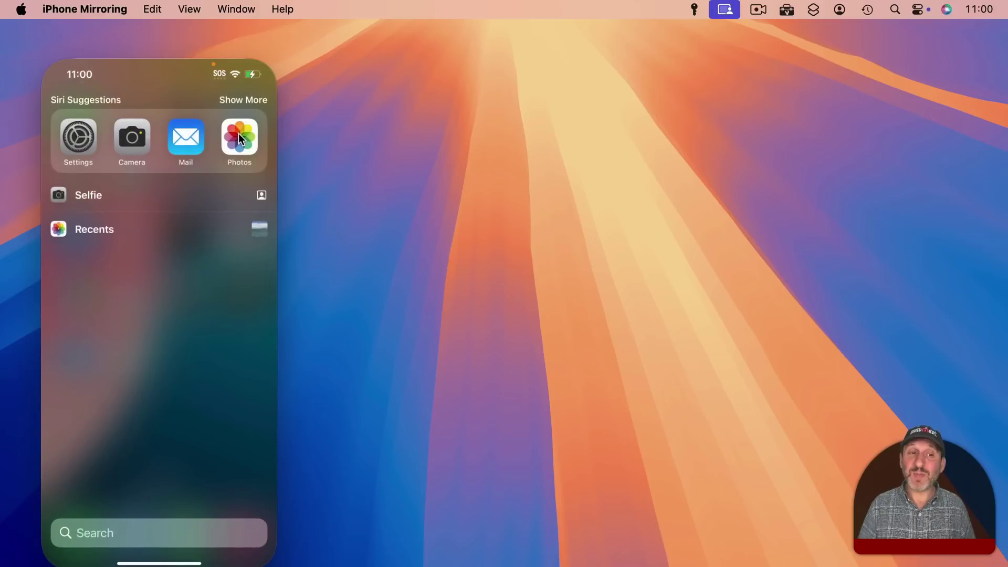
click(186, 6)
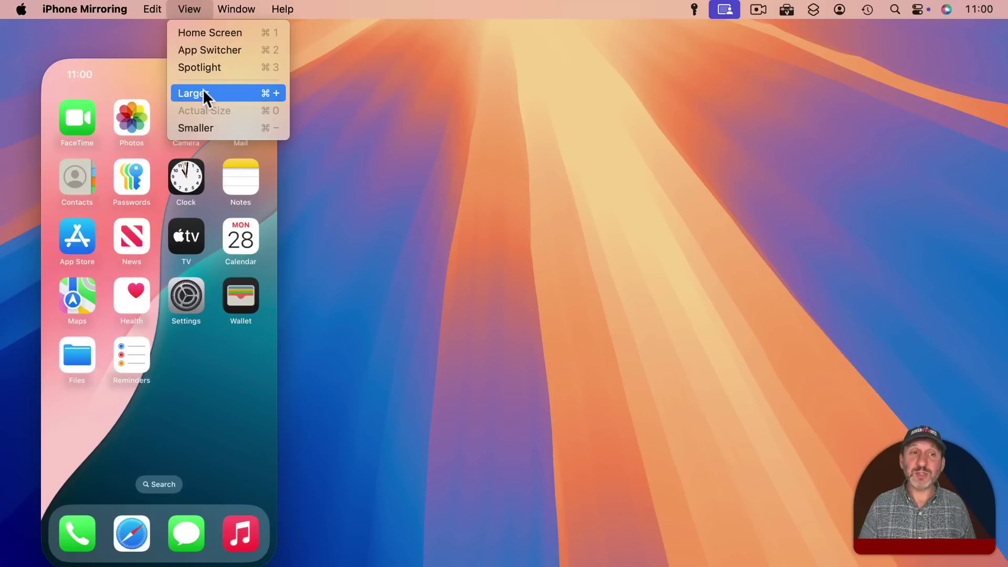
click(213, 121)
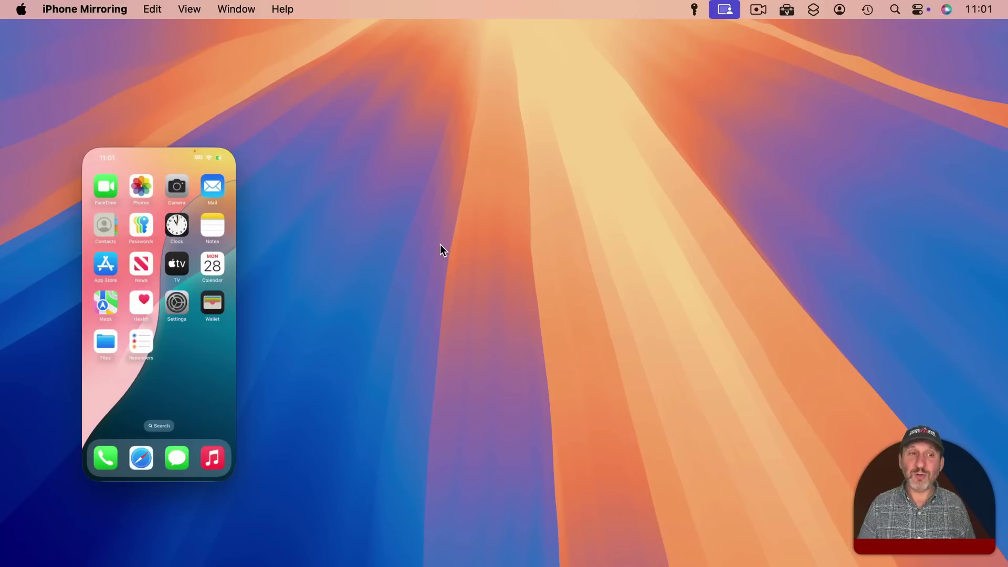
Restore the mirroring window to Actual Size and move it to the desktop's top-left.
click(187, 8)
click(201, 107)
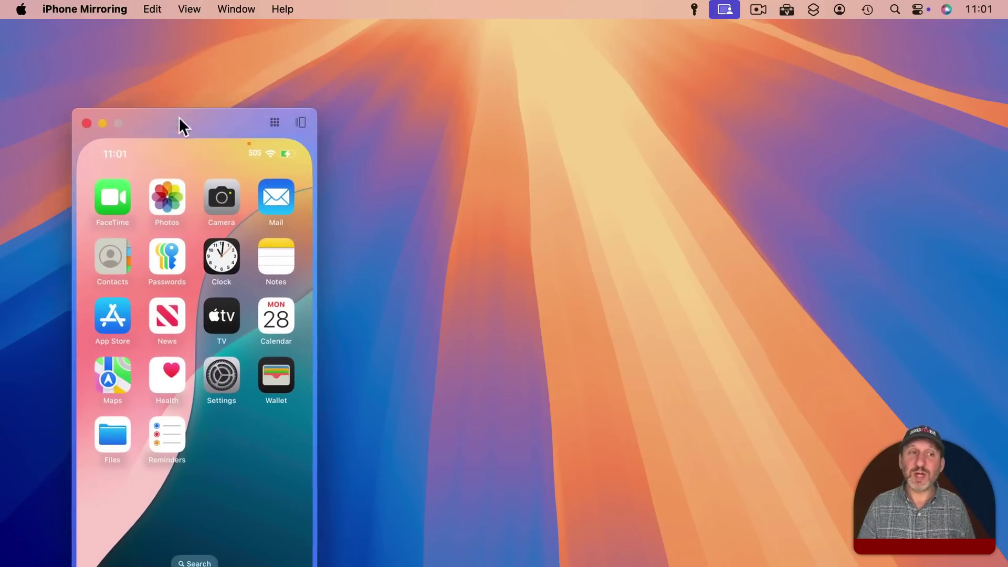
drag(169, 99, 120, 37)
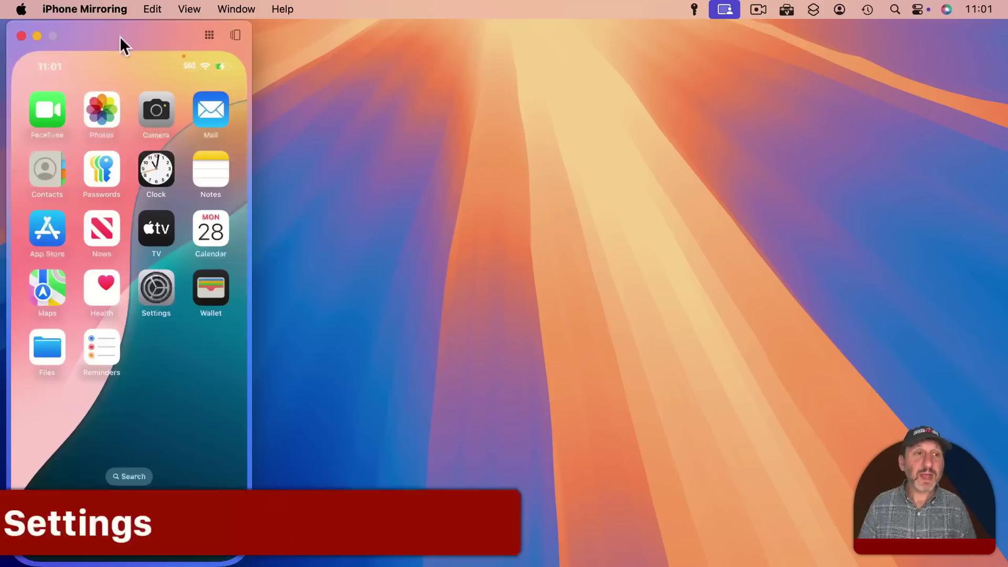
click(96, 7)
click(95, 56)
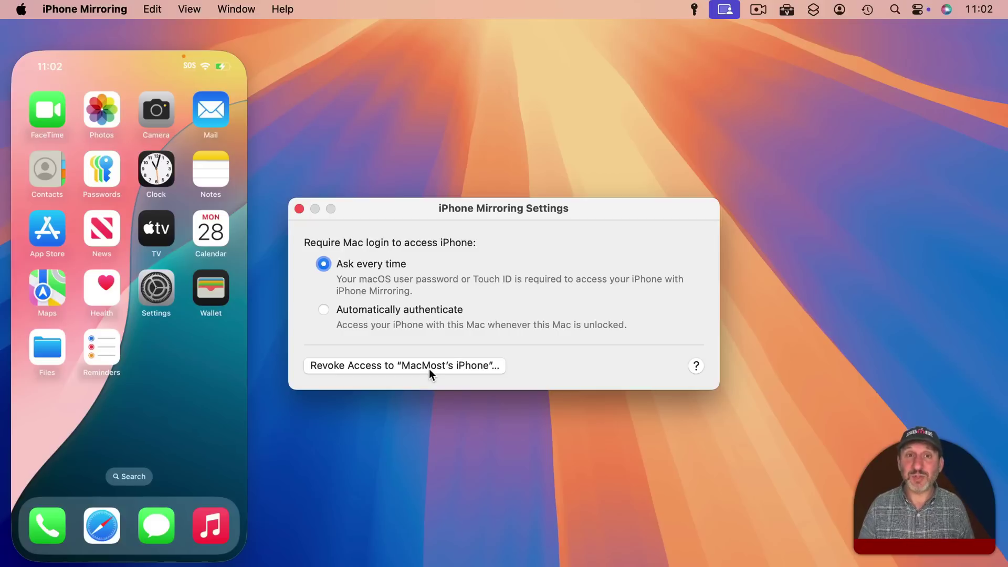
key(super+w)
Review the Macs allowed for iPhone Mirroring in iPhone Settings, then open Mac System Settings.
click(159, 284)
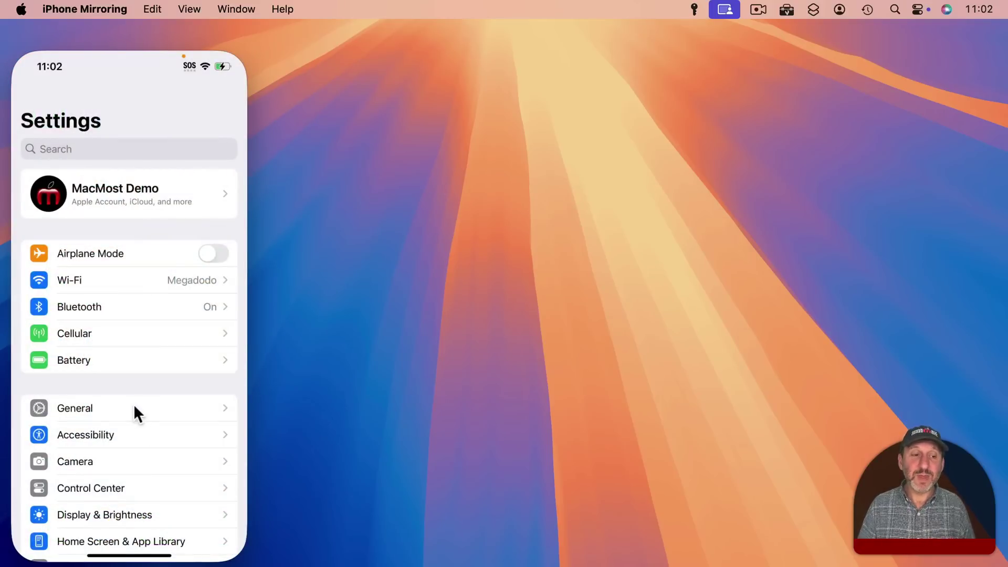
click(120, 408)
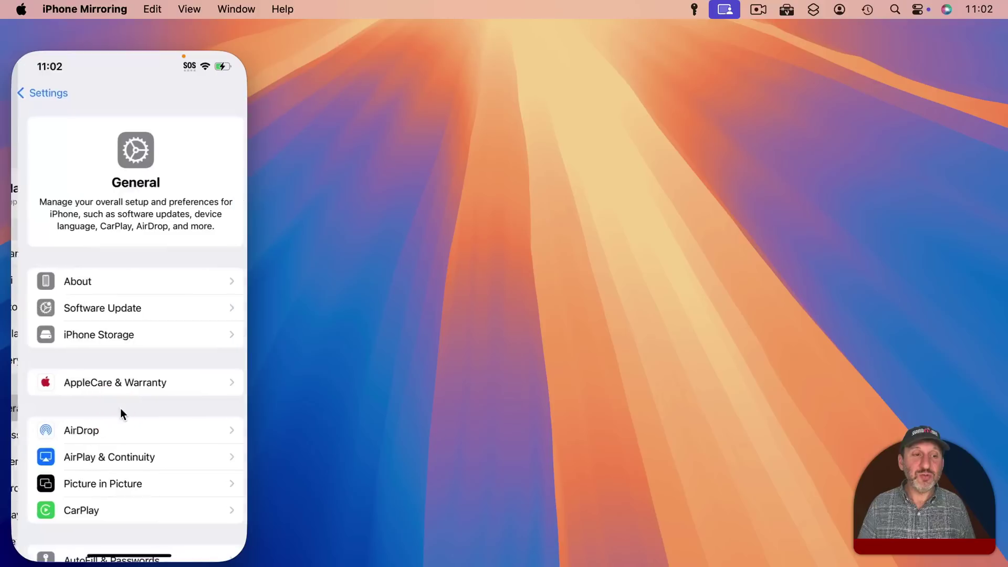
click(103, 458)
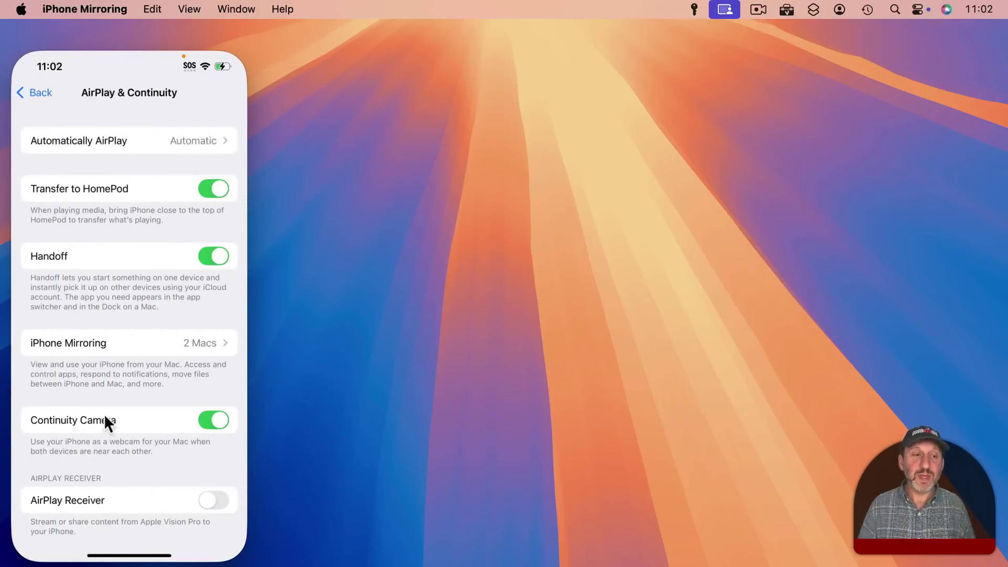
click(95, 353)
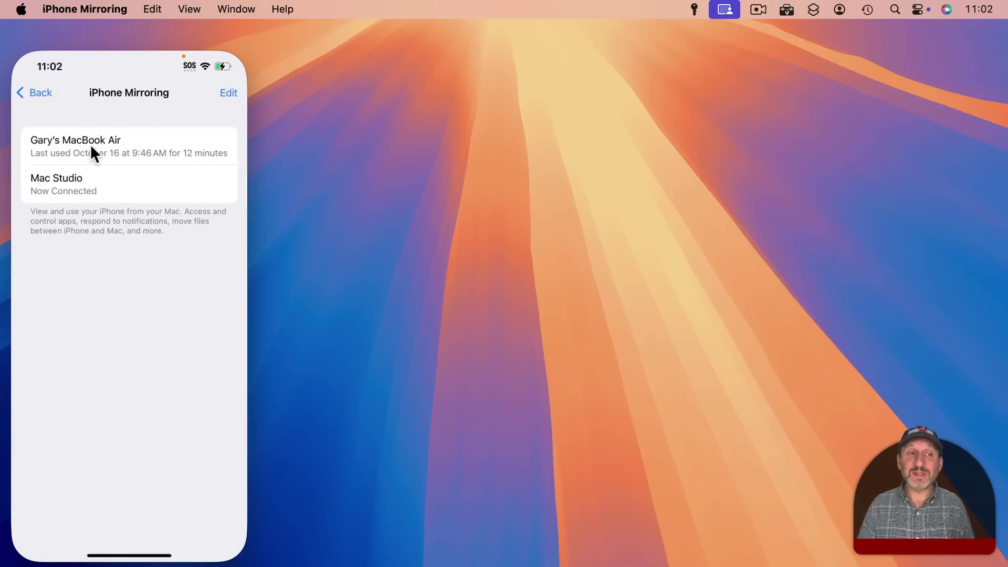
click(225, 88)
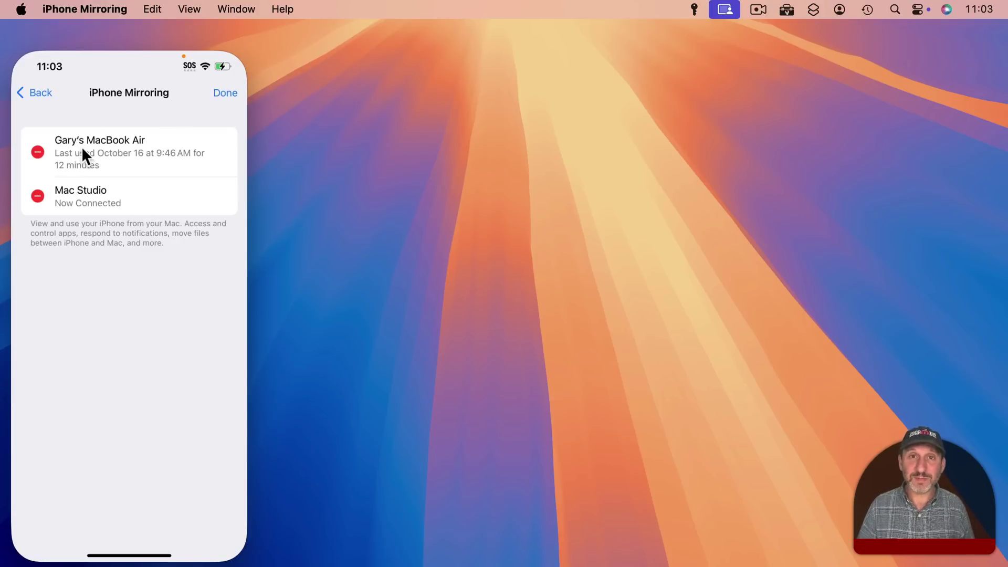
click(21, 9)
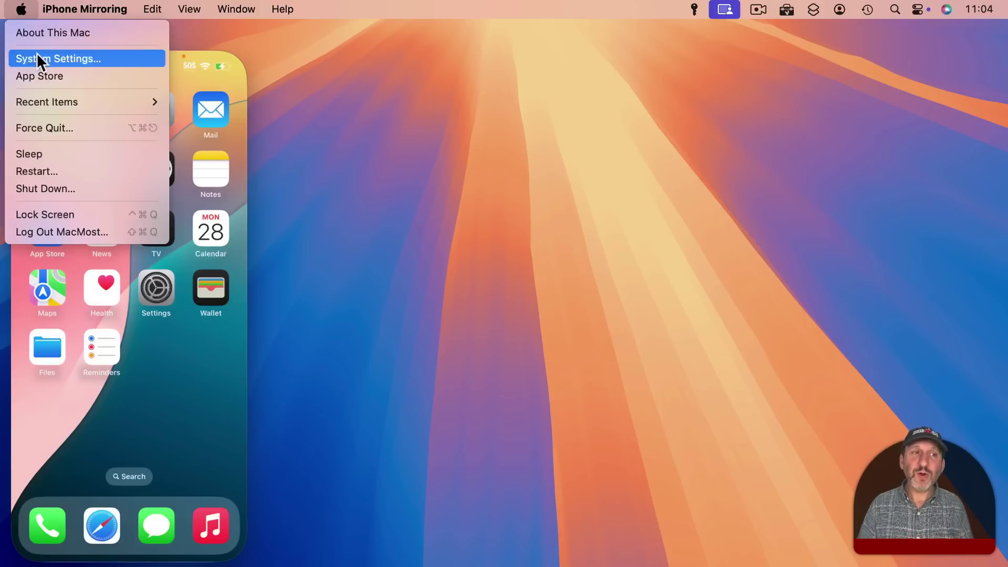
click(37, 56)
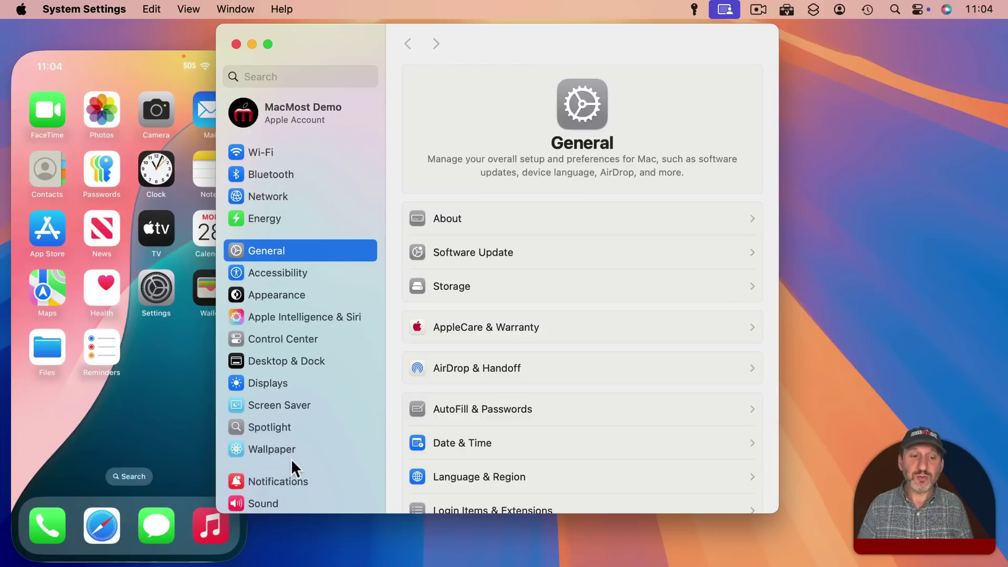
Show the Mac's Notifications settings for notifications from iPhone.
click(275, 479)
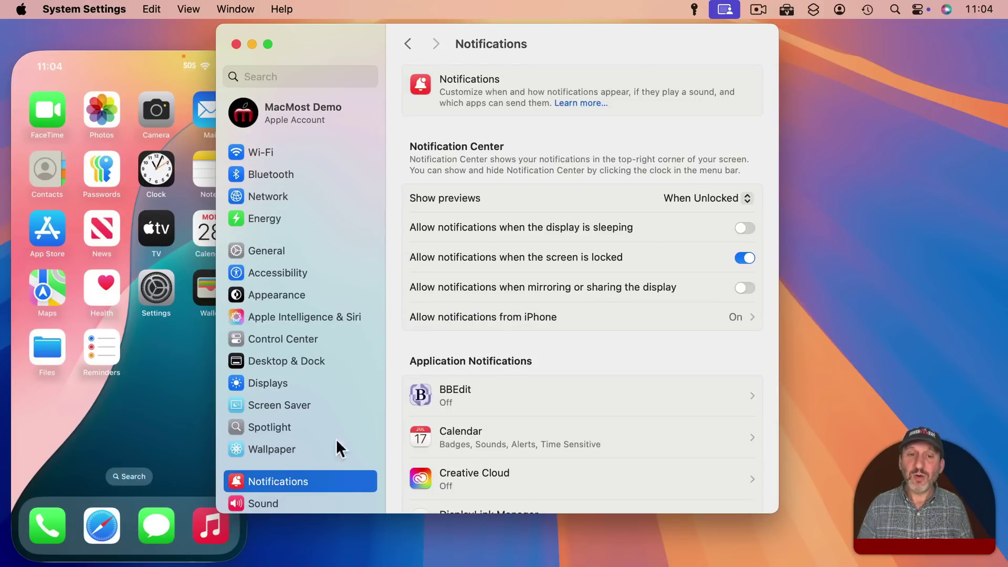
click(561, 317)
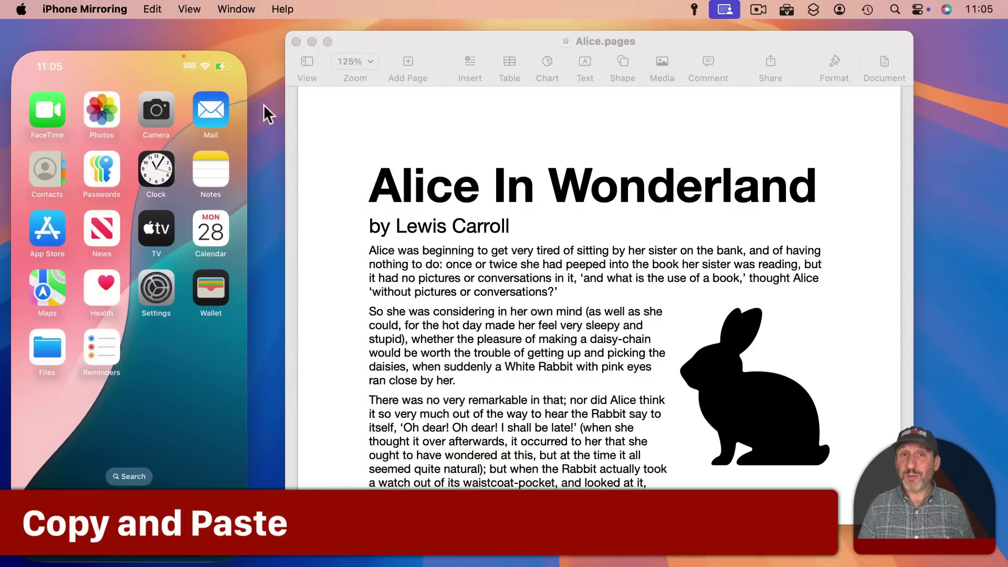
Create a new iPhone note with blank lines followed by the word 'Test'.
click(487, 169)
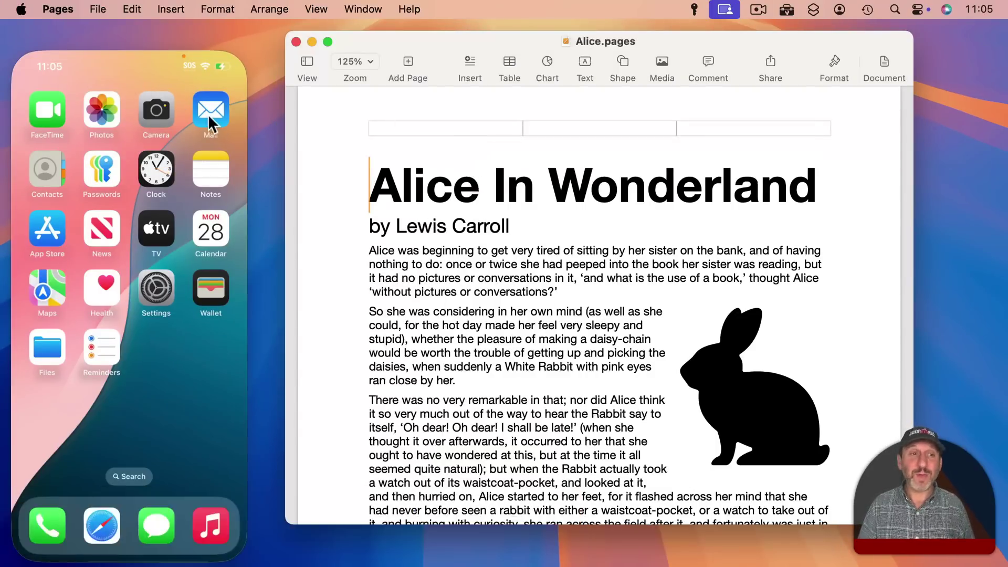
click(207, 168)
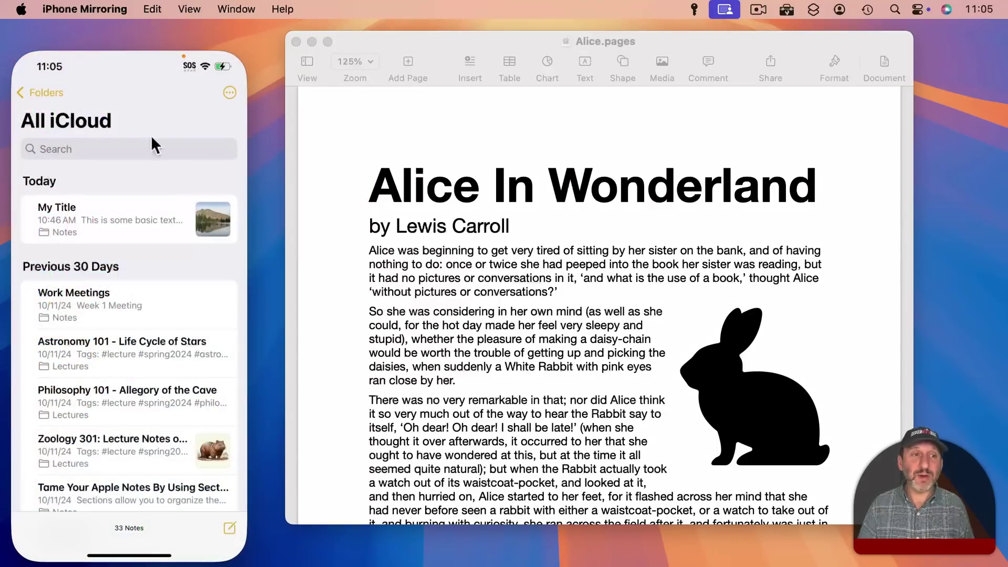
click(230, 526)
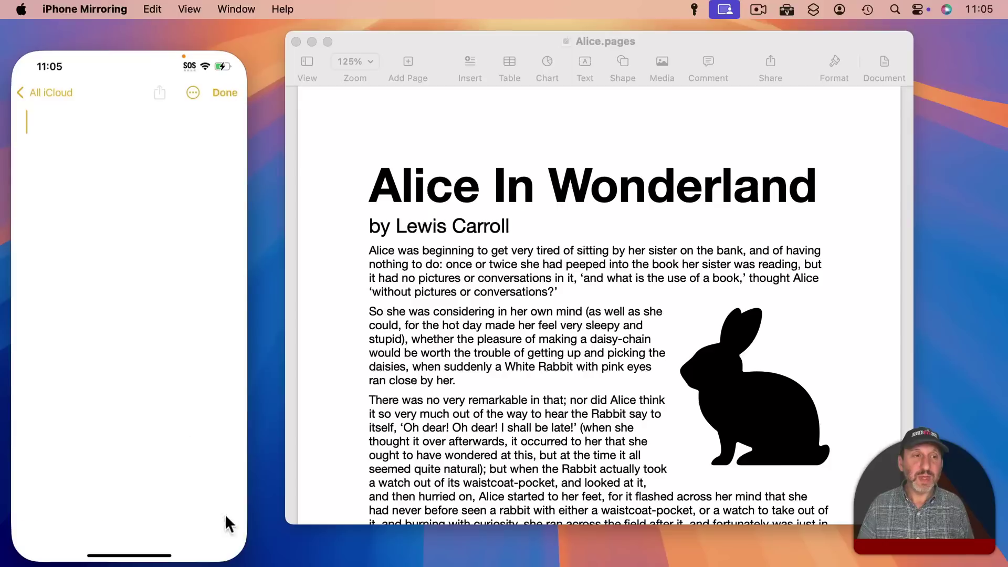
key(Return)
key(Return)
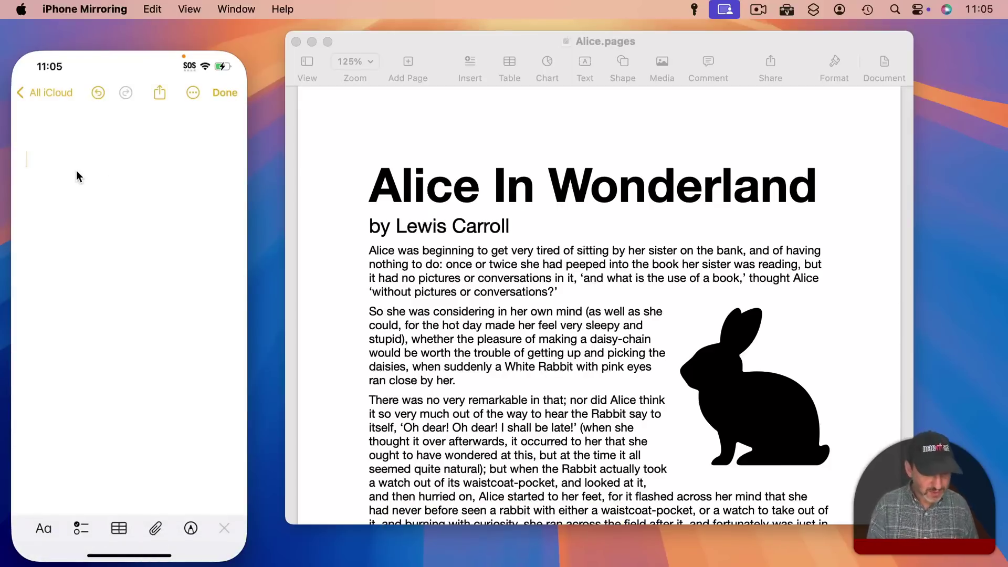
text(Test)
key(Return)
key(Return)
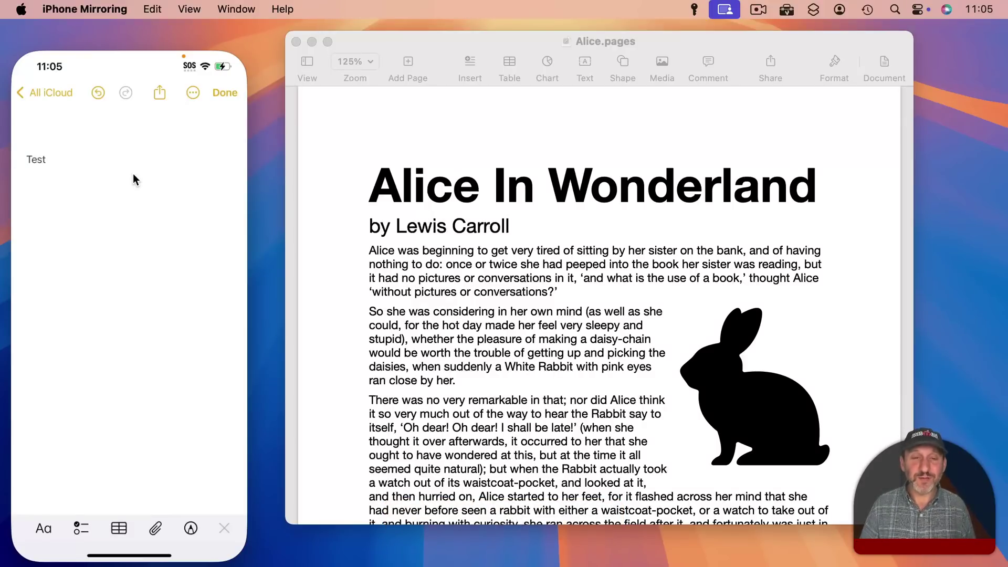
Copy the first 'Alice was beginning' paragraph from Pages into the iPhone note.
click(393, 250)
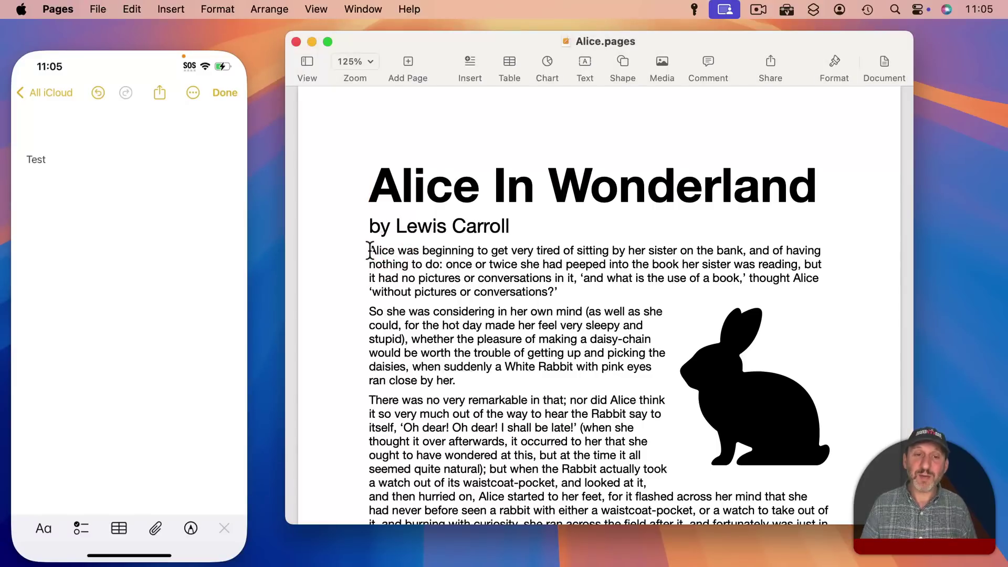
drag(368, 251, 573, 292)
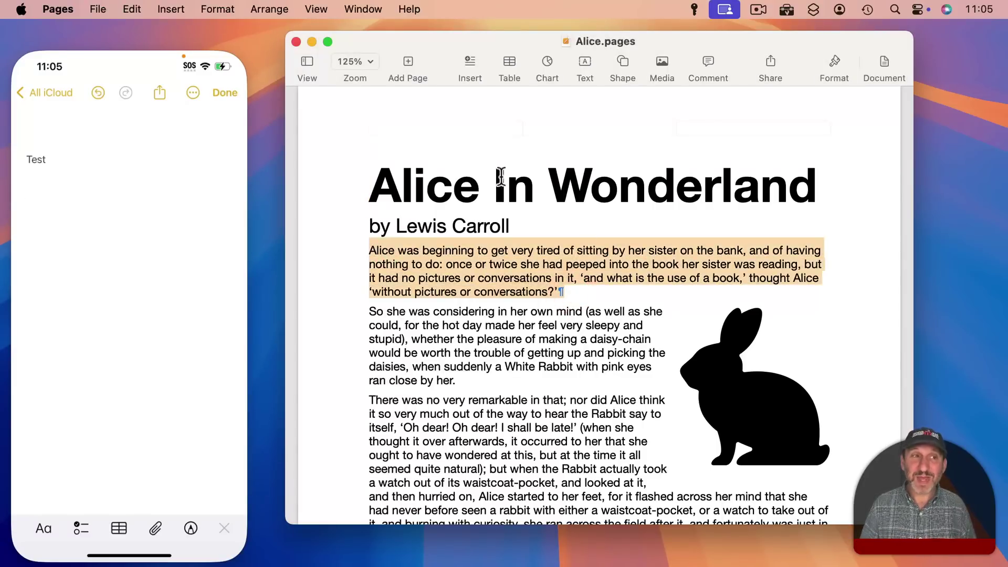
key(super+c)
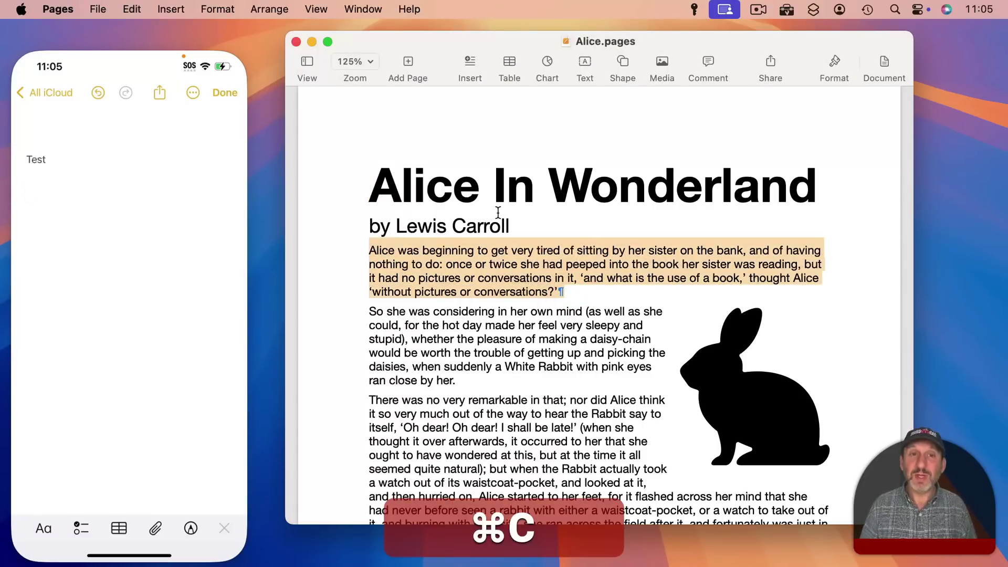
click(67, 191)
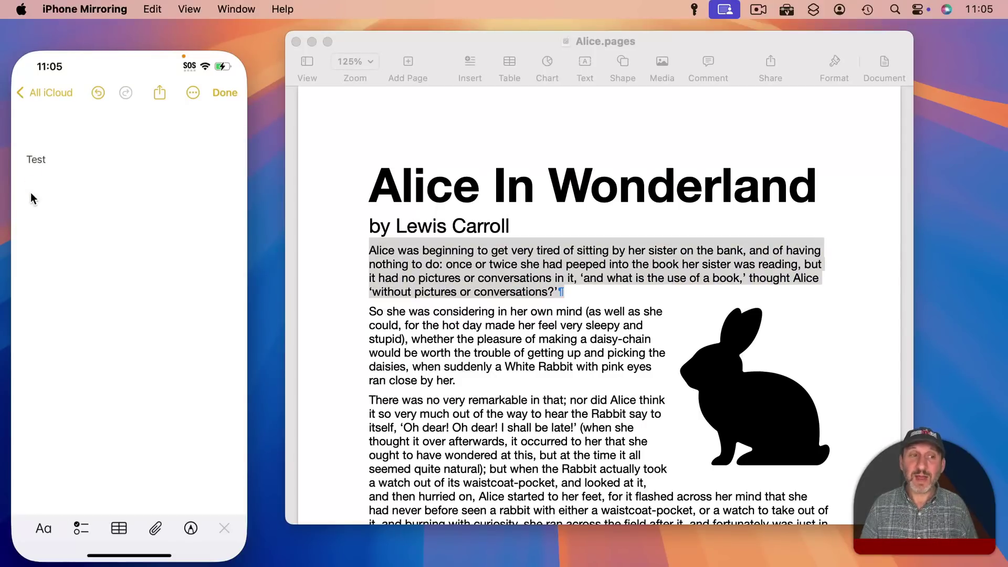
key(super+v)
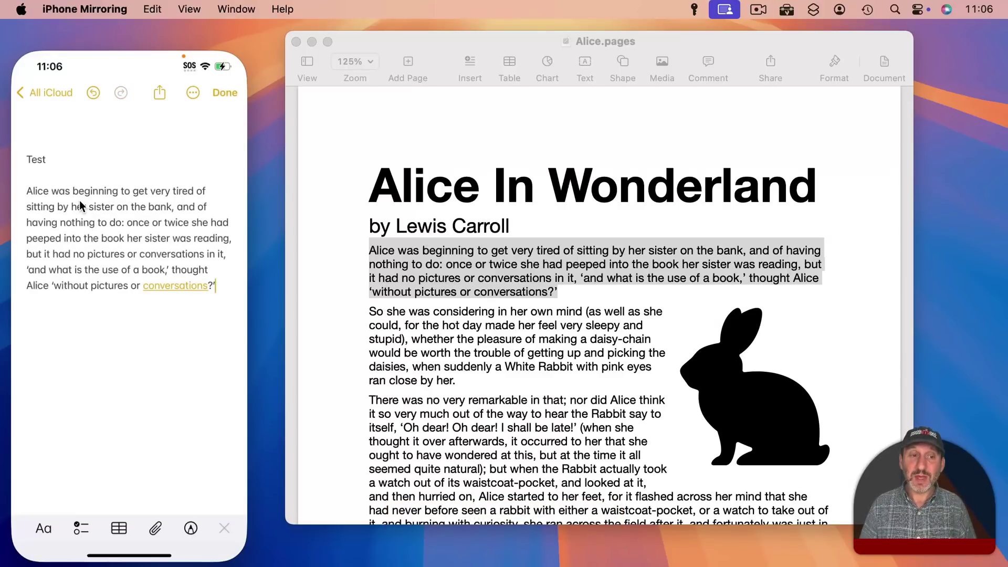
Copy 'Alice was beginning' from the note and add an empty line above Pages' first paragraph.
drag(29, 190, 95, 191)
key(super+c)
click(399, 226)
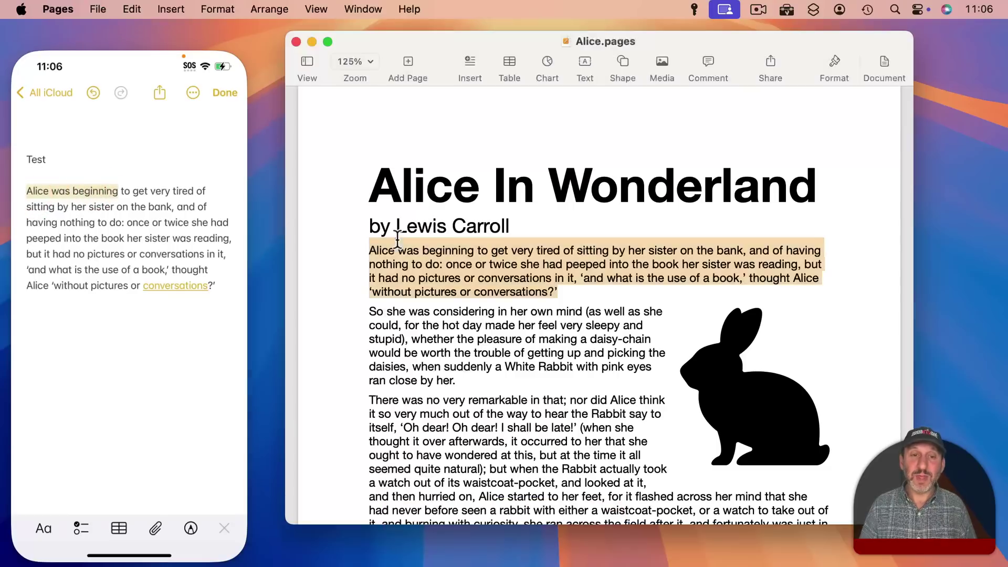
click(369, 253)
key(Return)
key(Return)
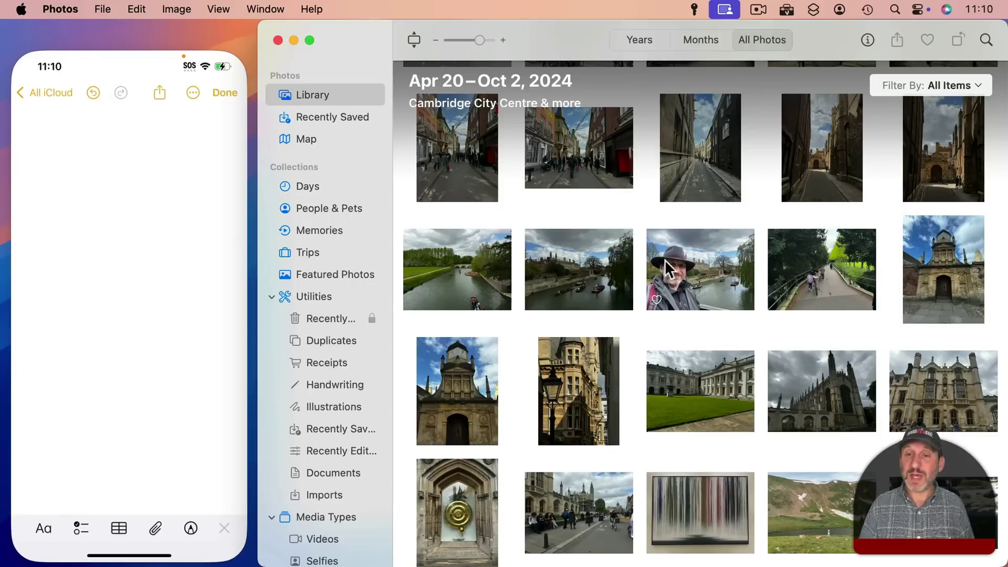
Copy the riverside selfie from the Photos grid into the iPhone note, then above the title in Alice.pages.
drag(703, 270, 80, 181)
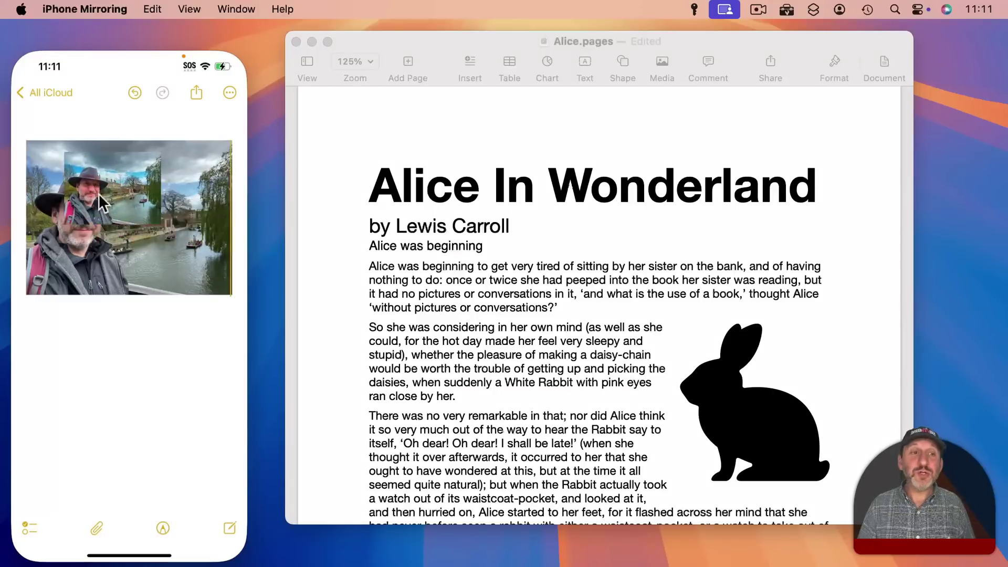
drag(99, 194, 603, 240)
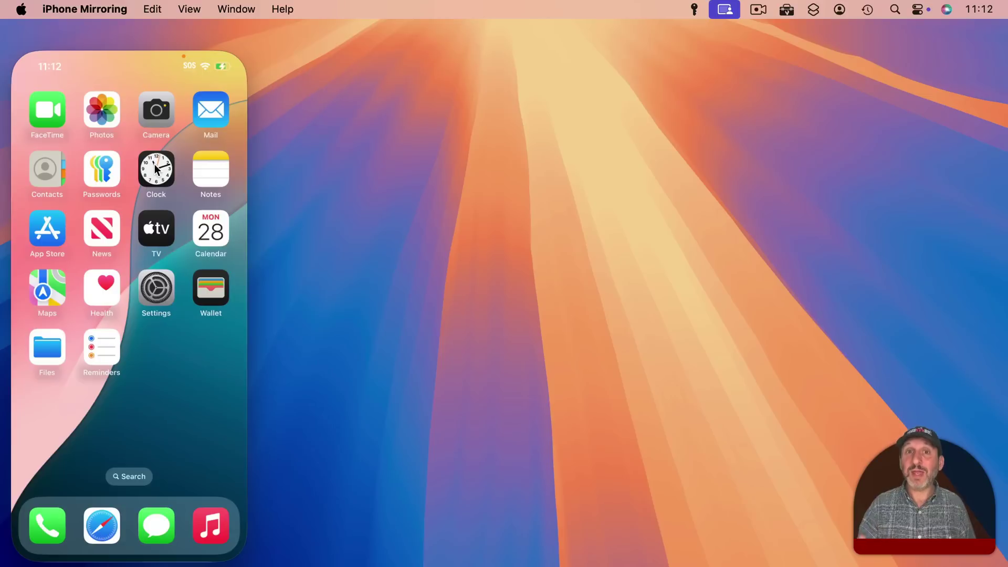
Try launching the iPhone Camera, dismiss the camera-unavailable alert, and go back to the home screen.
click(154, 114)
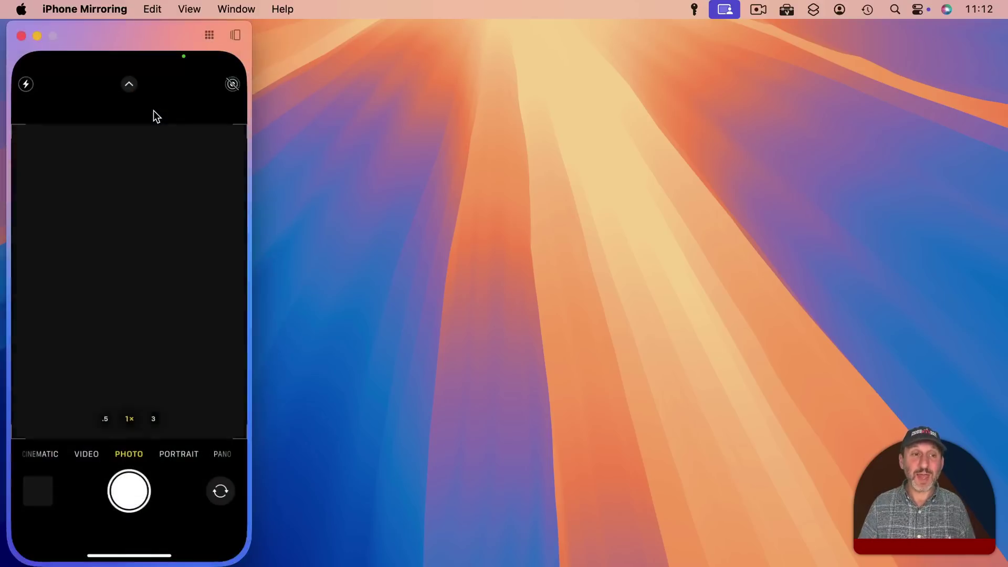
click(143, 349)
click(113, 556)
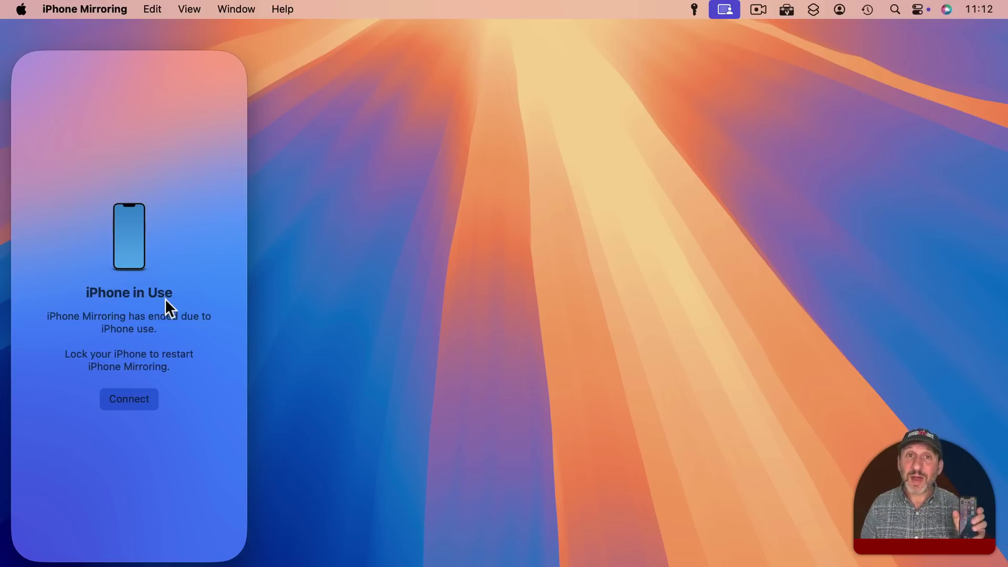
Reconnect iPhone Mirroring after the phone was used and locked.
click(125, 399)
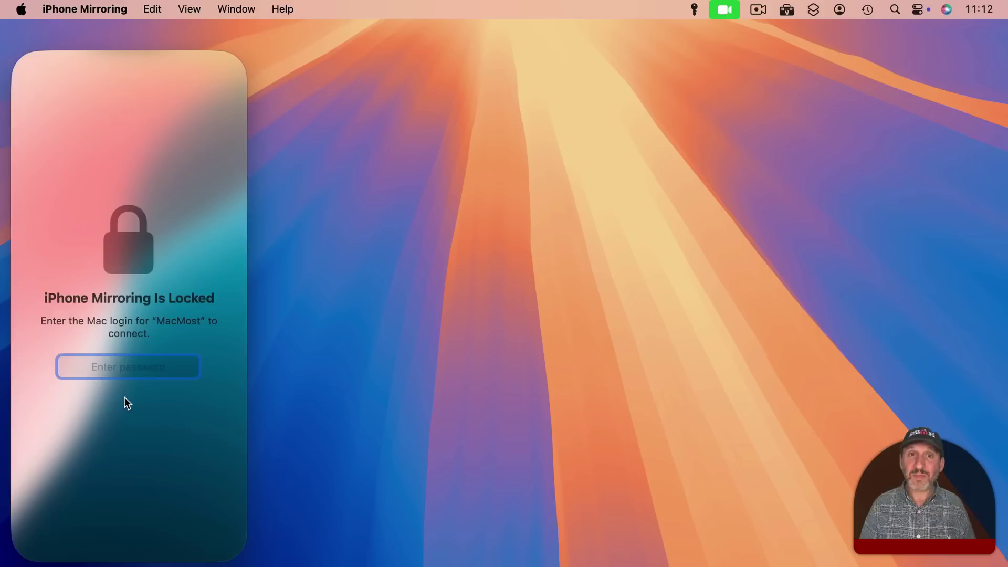